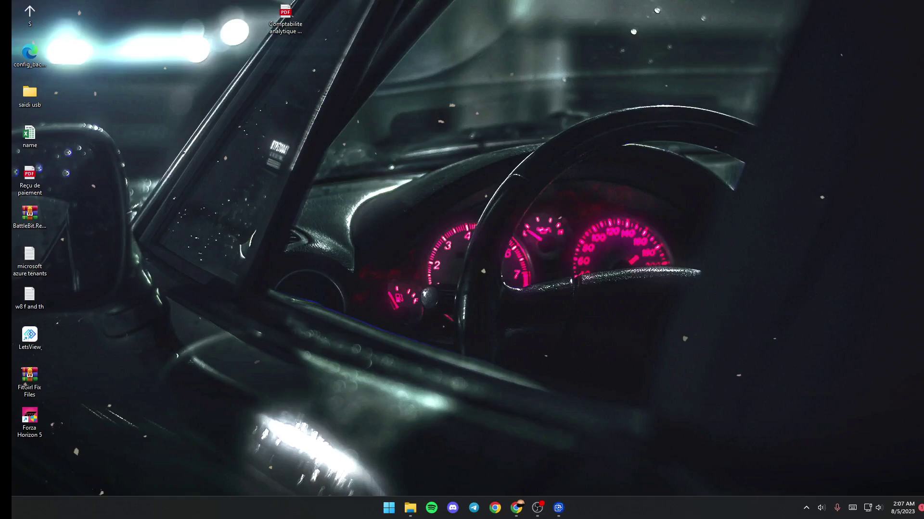
- Open Wallpaper Engine's page in the Steam library from the tray, then close Steam
{"action": "left_click", "coordinate": [806, 508]}
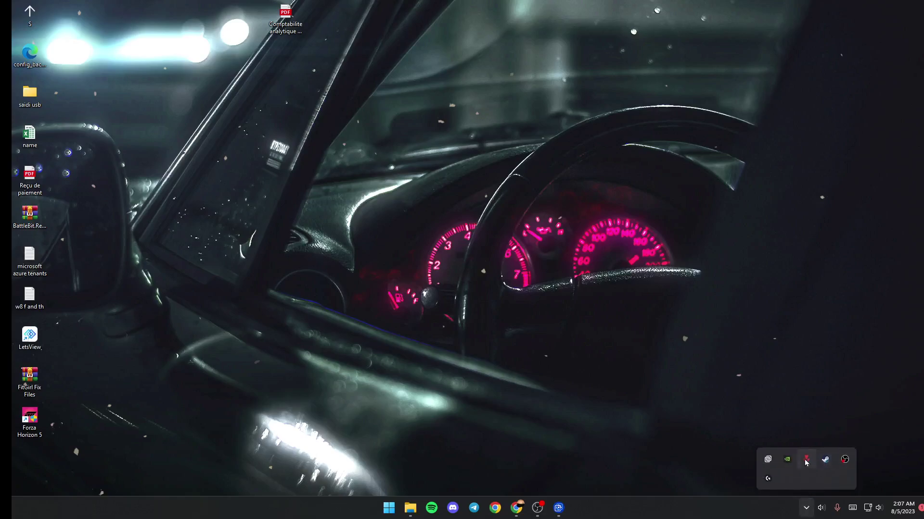
{"action": "right_click", "coordinate": [828, 463]}
{"action": "left_click", "coordinate": [758, 358]}
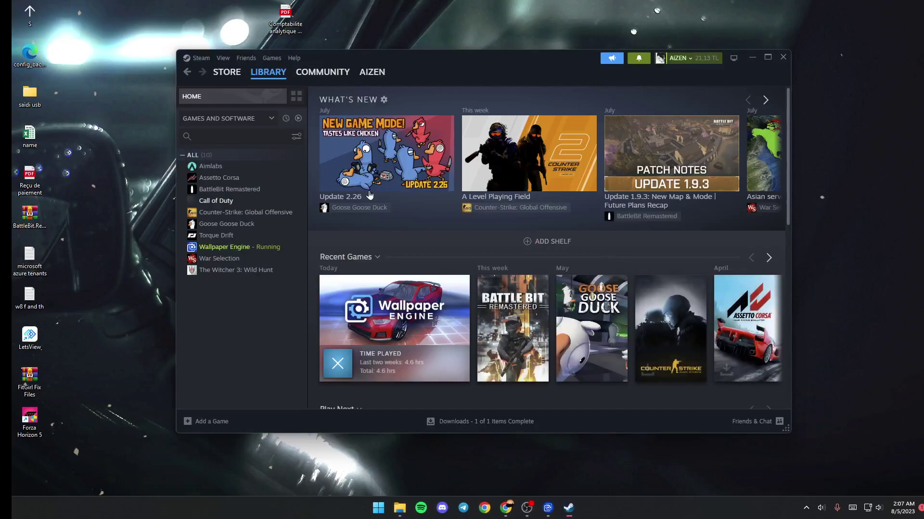
{"action": "left_click", "coordinate": [222, 248]}
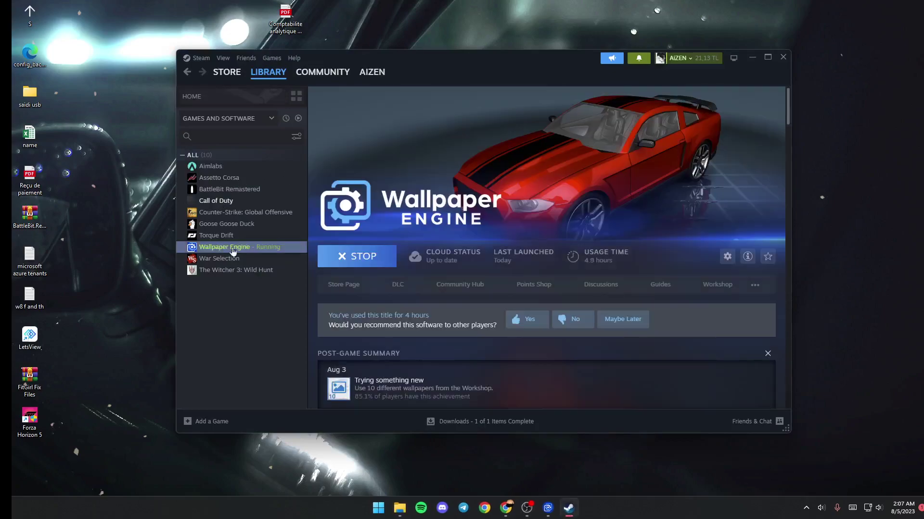
{"action": "left_click", "coordinate": [784, 57]}
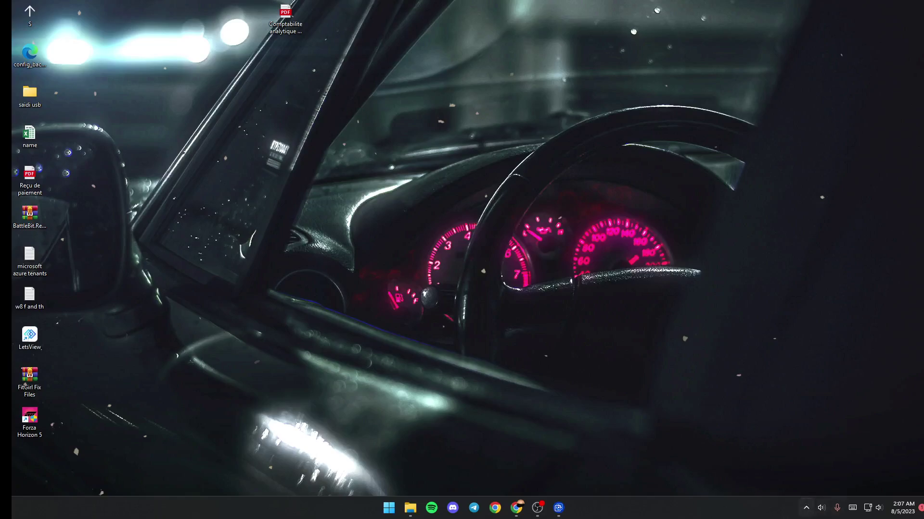
- Open Wallpaper Engine's wallpaper selection window from its tray icon
{"action": "left_click", "coordinate": [806, 508]}
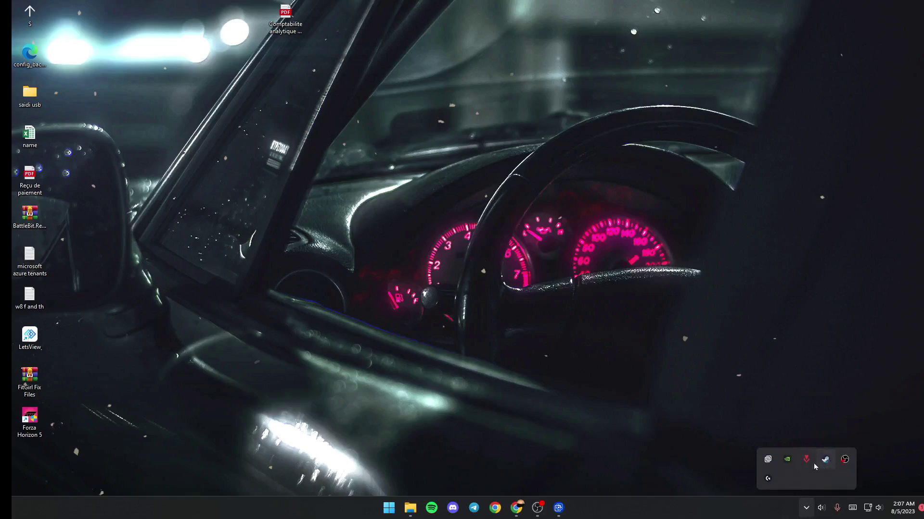
{"action": "right_click", "coordinate": [768, 462]}
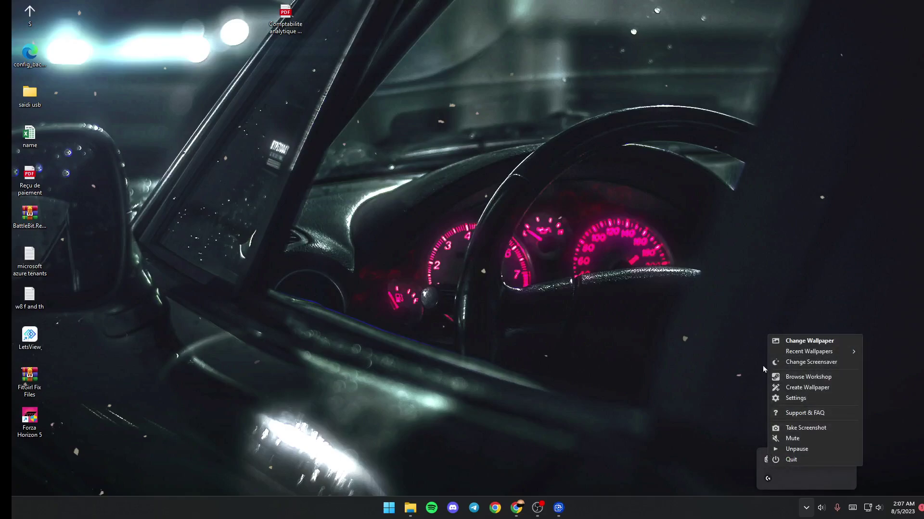
{"action": "left_click", "coordinate": [766, 464]}
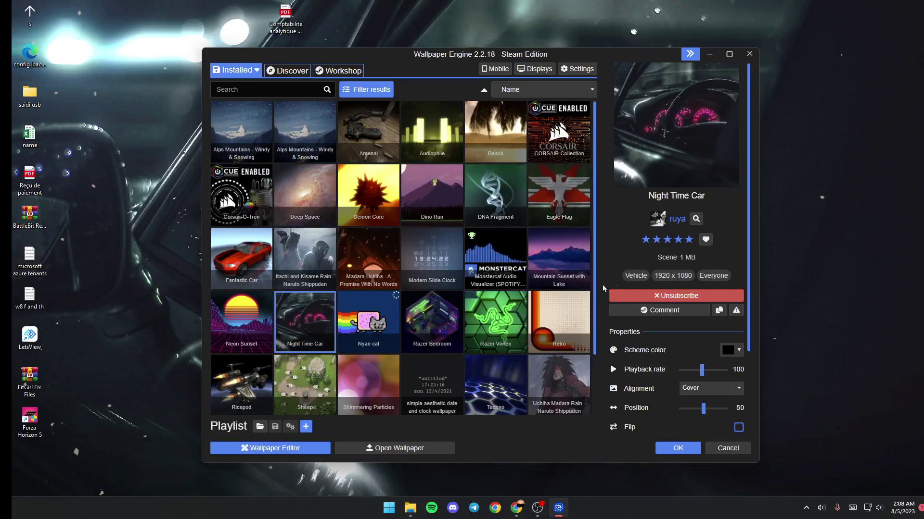
{"action": "mouse_move", "coordinate": [368, 322]}
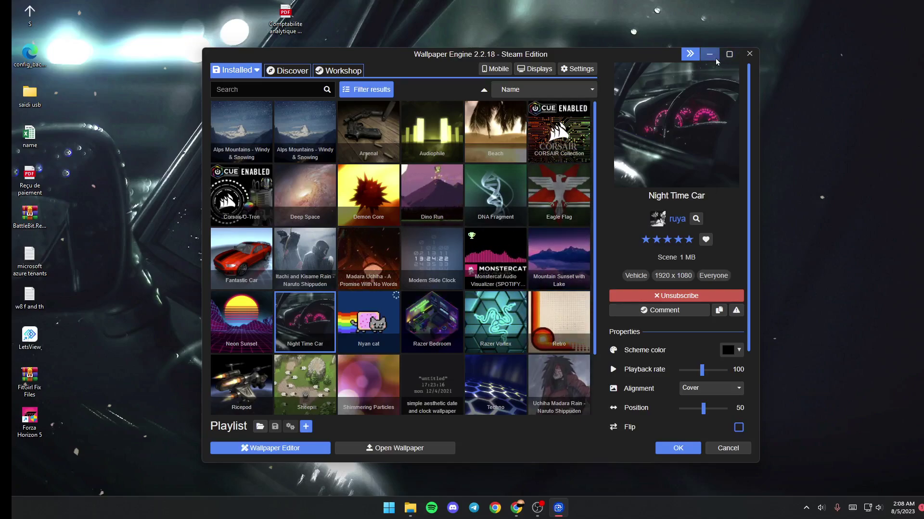
- Hide the wallpaper window, launch Microsoft Store from Start and begin a store search
{"action": "left_click", "coordinate": [716, 62]}
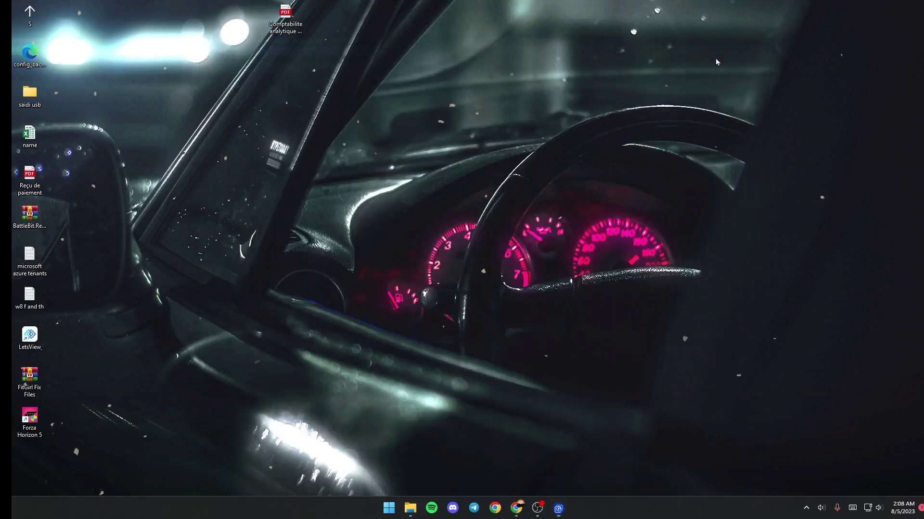
{"action": "left_click", "coordinate": [389, 508]}
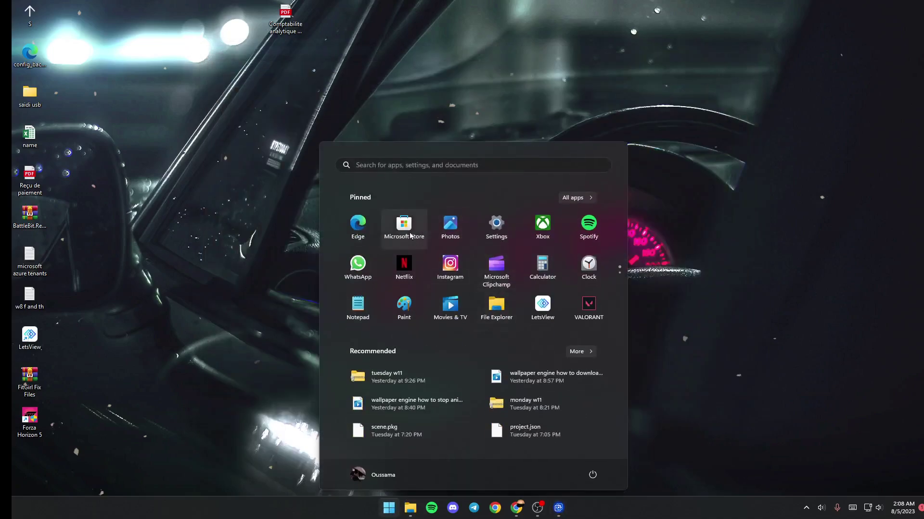
{"action": "left_click", "coordinate": [410, 235]}
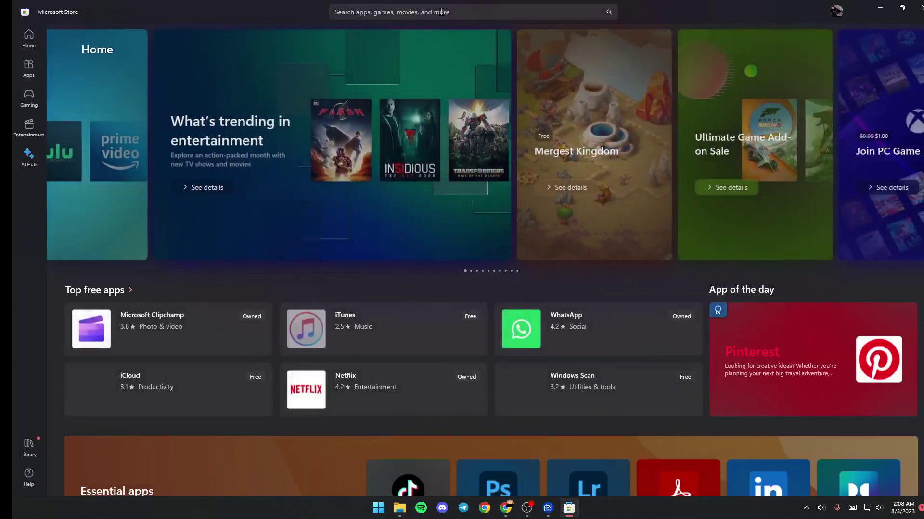
{"action": "left_click", "coordinate": [440, 12]}
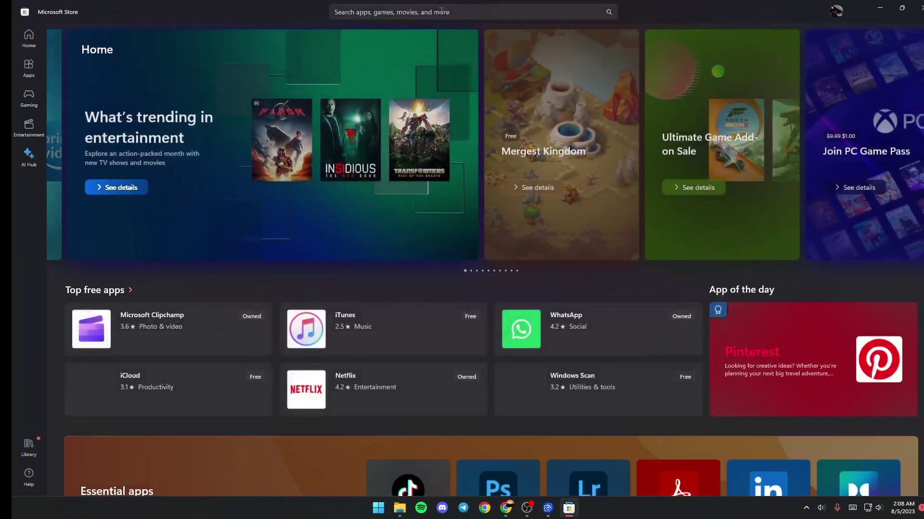
{"action": "type", "text": "tran"}
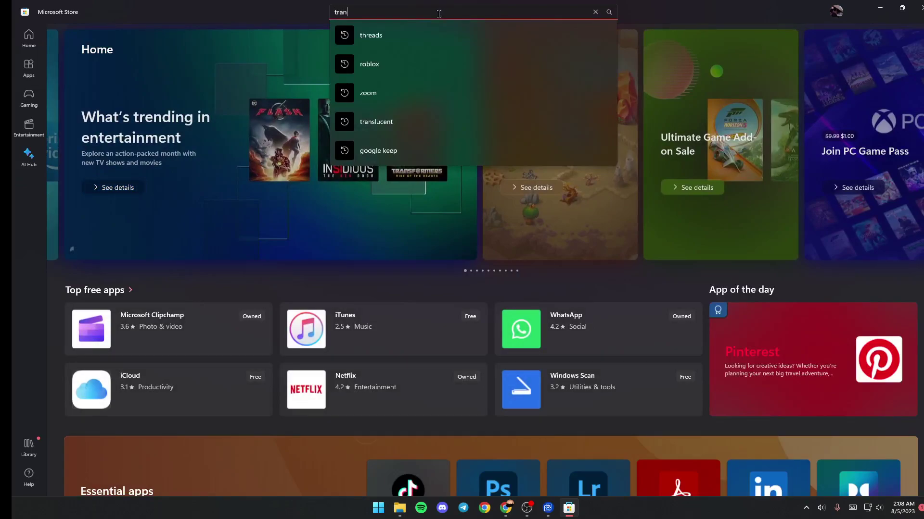
{"action": "type", "text": "s"}
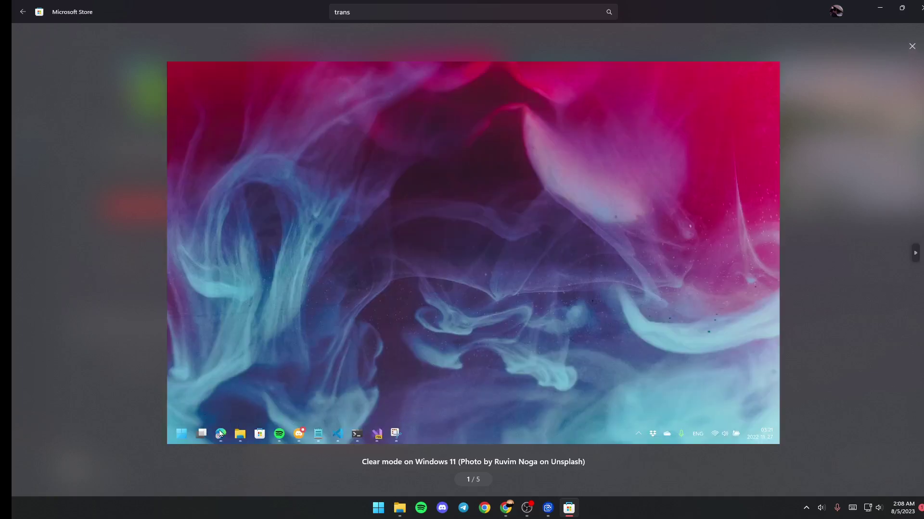
- Install and open TranslucentTB, continue past its welcome dialog, and minimize the Store
{"action": "left_click", "coordinate": [912, 46]}
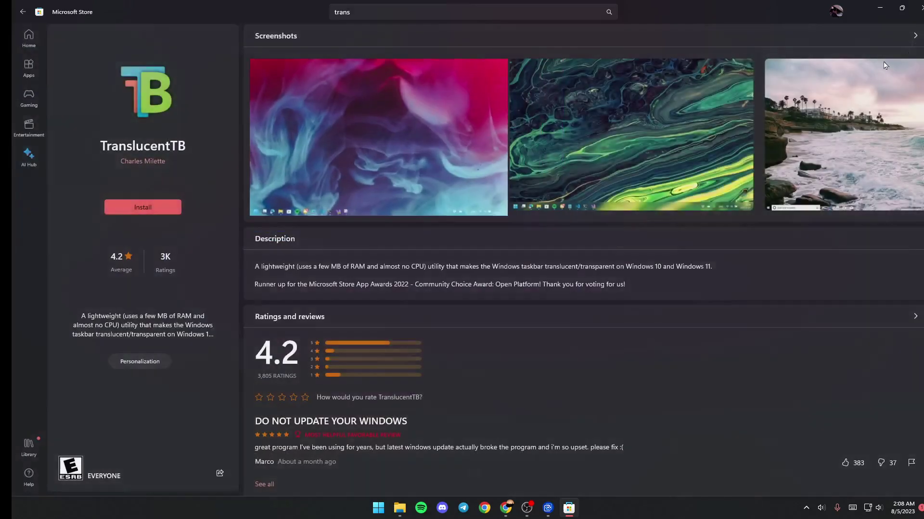
{"action": "left_click", "coordinate": [139, 207]}
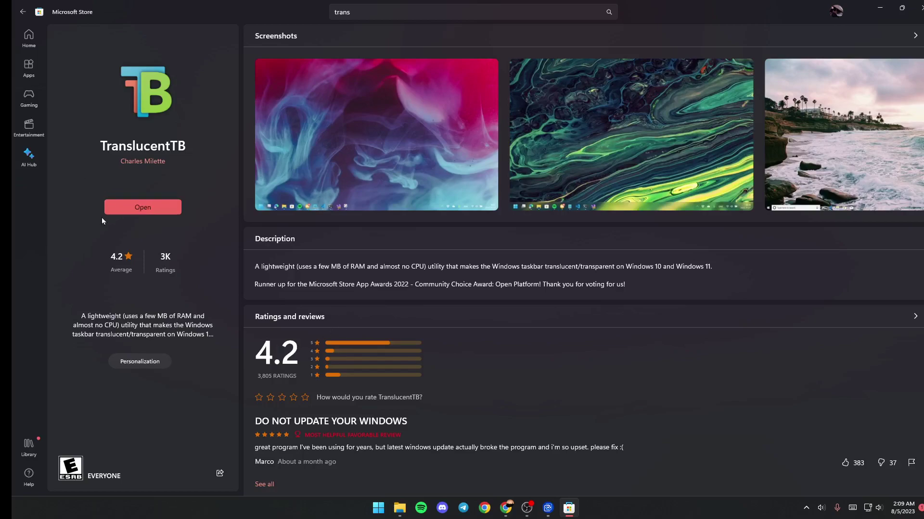
{"action": "left_click", "coordinate": [162, 209]}
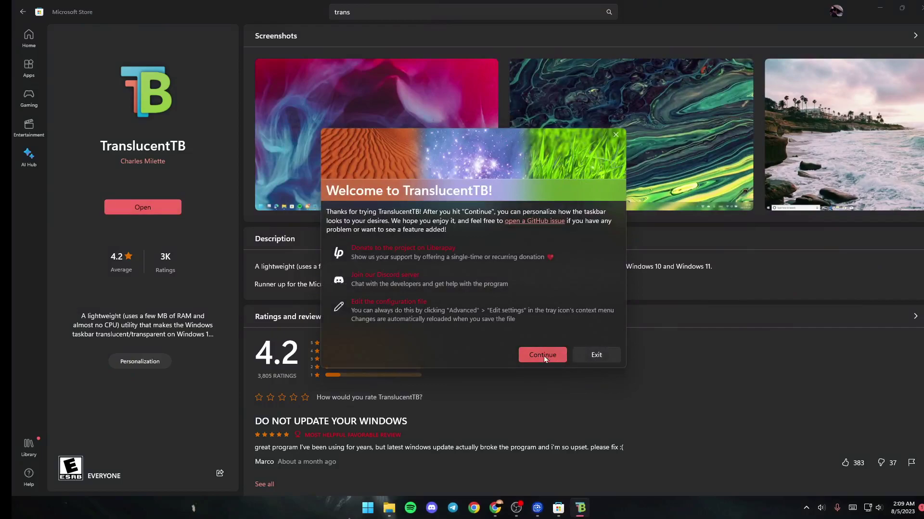
{"action": "left_click", "coordinate": [542, 359]}
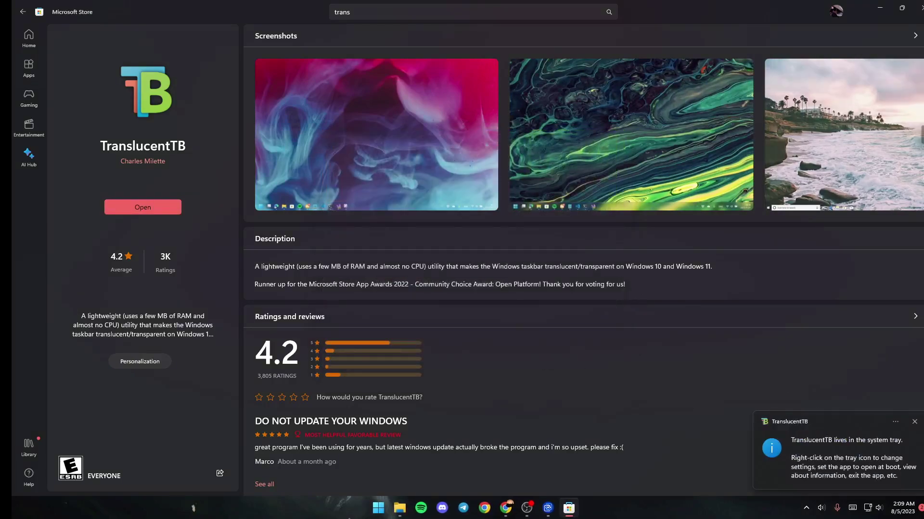
{"action": "left_click", "coordinate": [879, 7]}
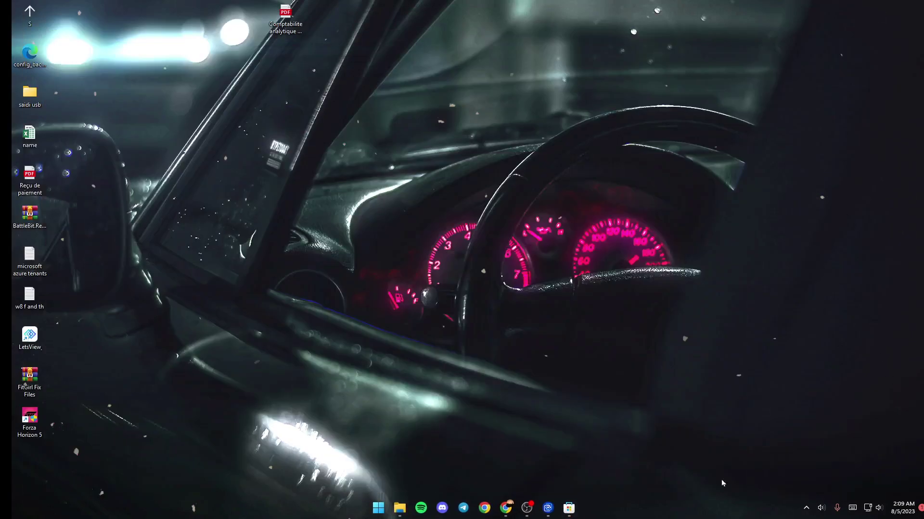